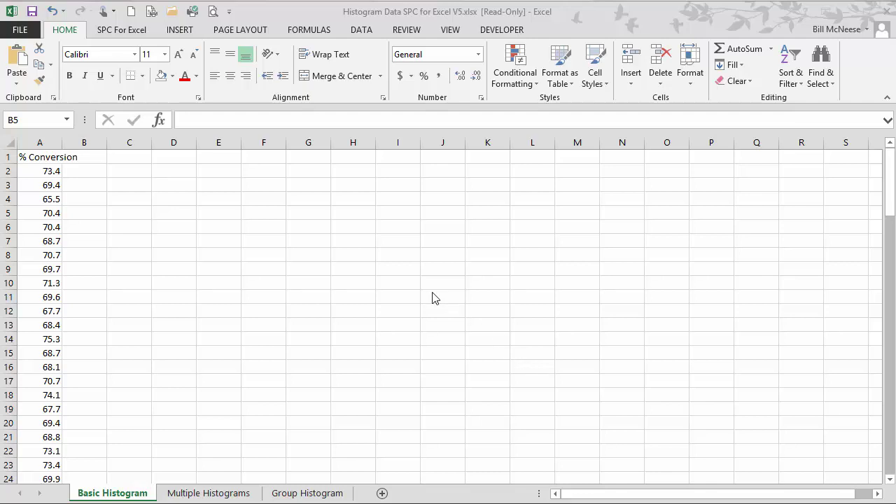
Select the % Conversion heading cell A1 on the Basic Histogram sheet
{"action": "left_click", "coordinate": [49, 157]}
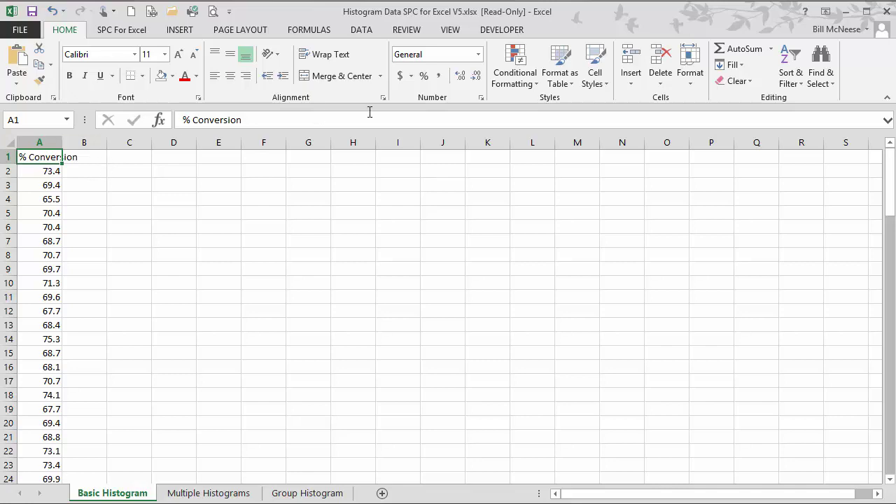
Select the column A data cells A2:A101 with the SPC for Excel Select Cells utility
{"action": "left_click", "coordinate": [121, 31]}
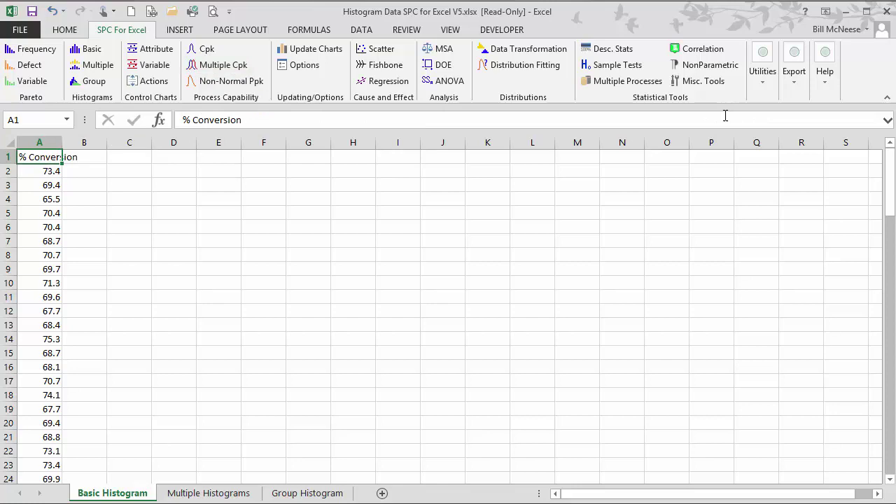
{"action": "left_click", "coordinate": [762, 75]}
{"action": "left_click", "coordinate": [767, 112]}
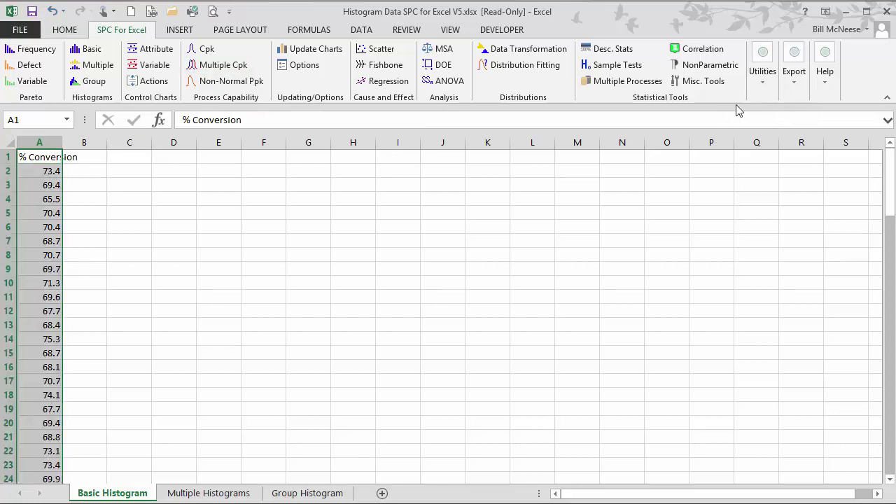
Start a basic histogram of the selection and name the chart 'Conversion'
{"action": "left_click", "coordinate": [89, 51]}
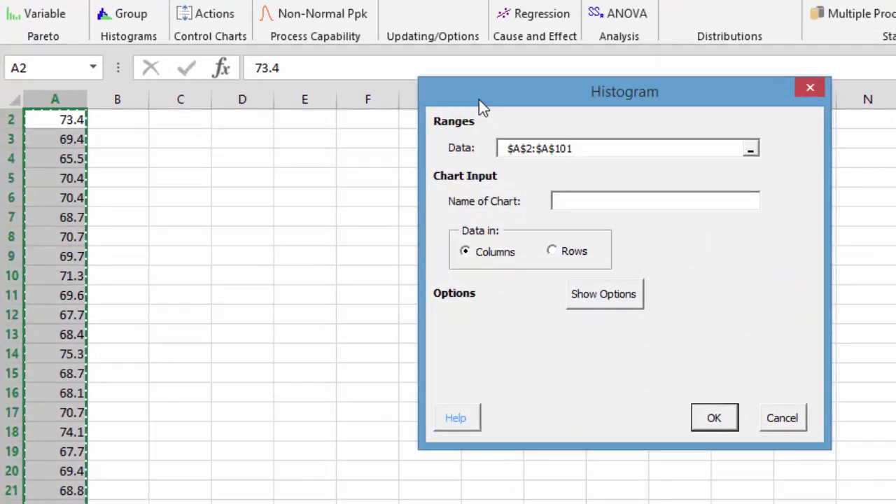
{"action": "left_click_drag", "start_coordinate": [479, 100], "coordinate": [329, 48]}
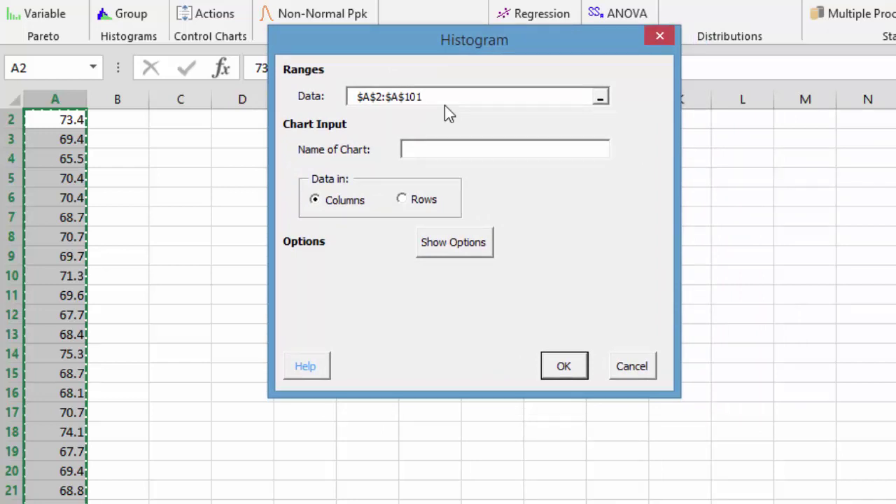
{"action": "left_click", "coordinate": [418, 149]}
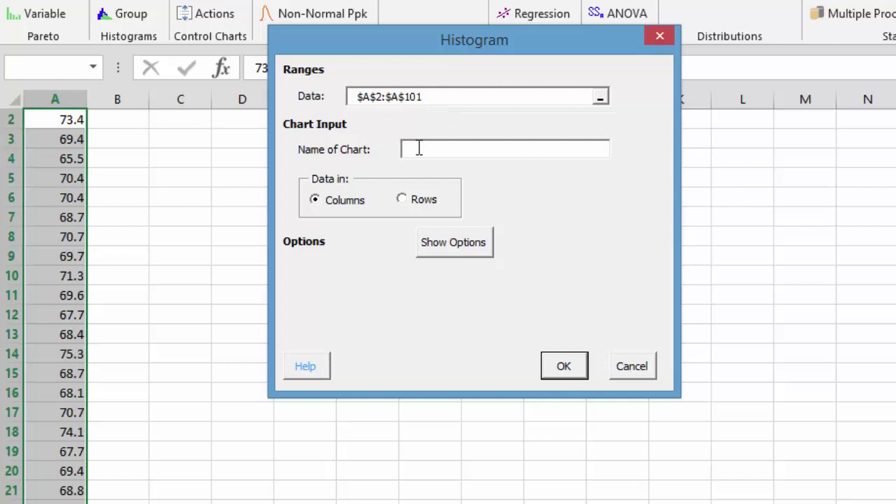
{"action": "type", "text": "Conversion"}
Show the extra histogram options and set Descriptive Statistics to Yes (All)
{"action": "left_click", "coordinate": [456, 247]}
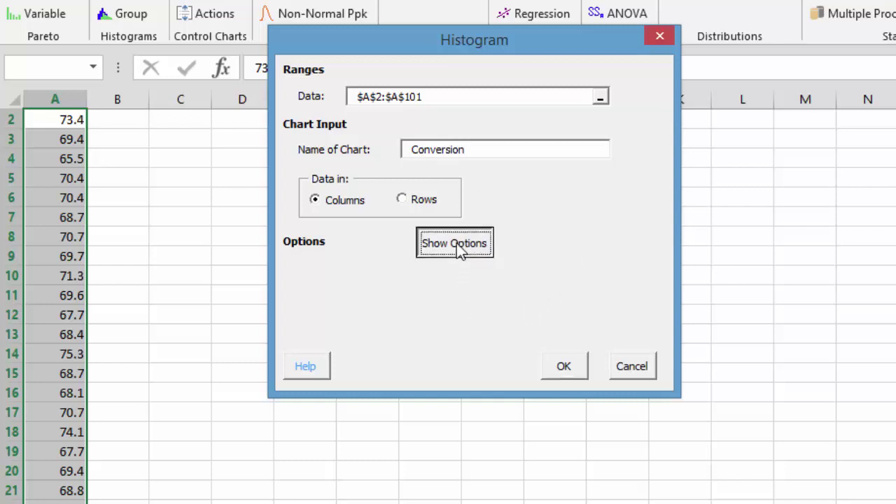
{"action": "left_click", "coordinate": [350, 300]}
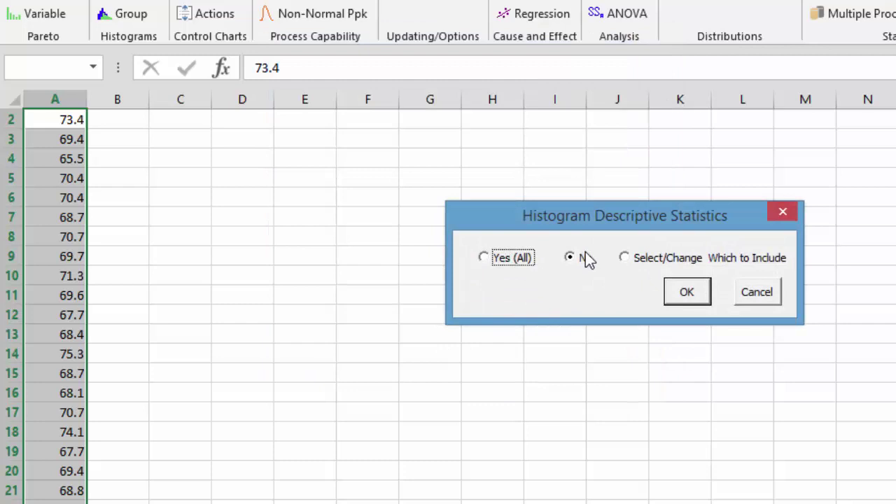
{"action": "left_click", "coordinate": [634, 261]}
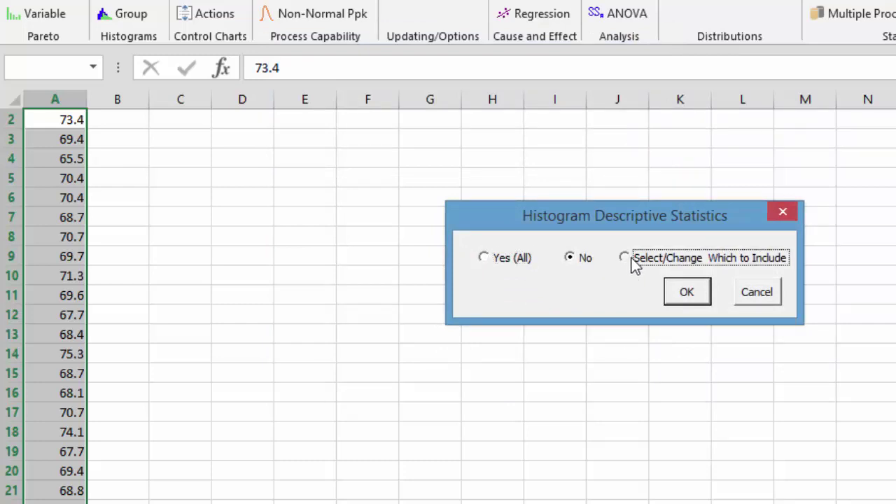
{"action": "left_click", "coordinate": [688, 294]}
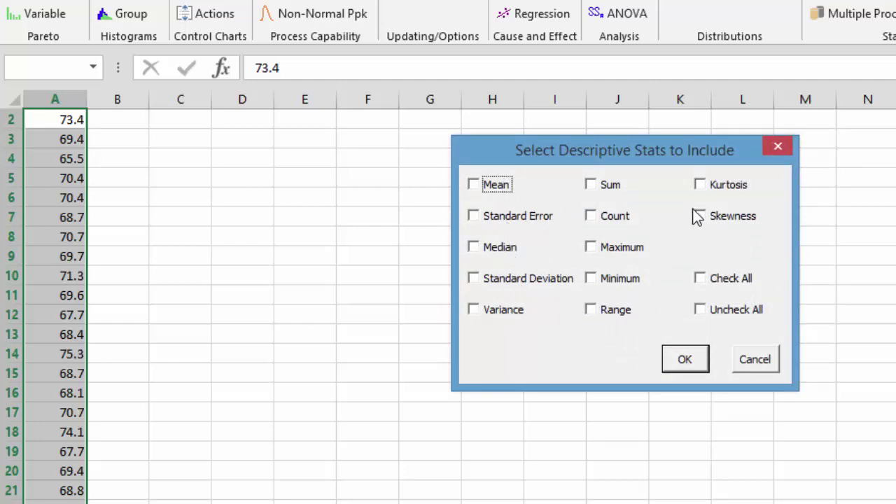
{"action": "left_click", "coordinate": [704, 283]}
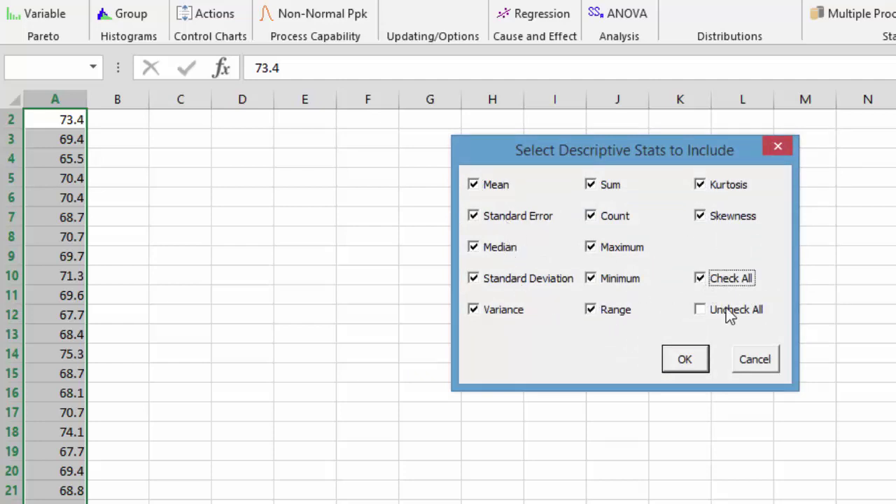
{"action": "left_click", "coordinate": [699, 310]}
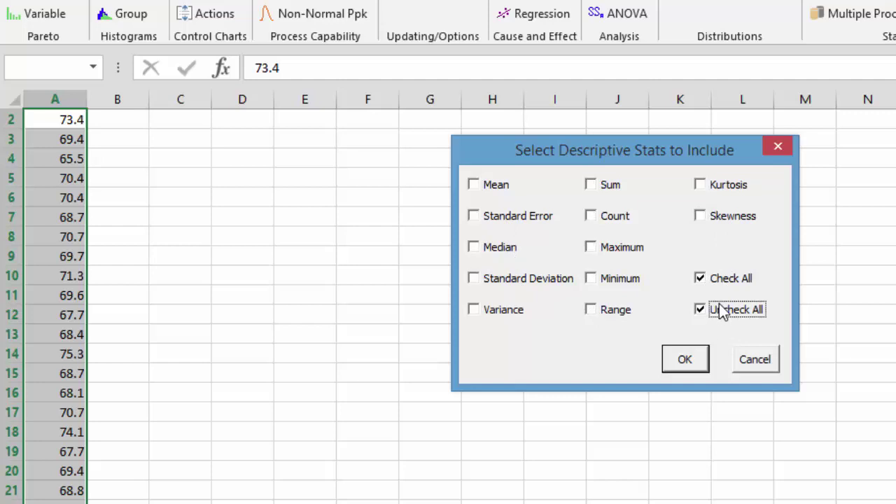
{"action": "left_click", "coordinate": [700, 280]}
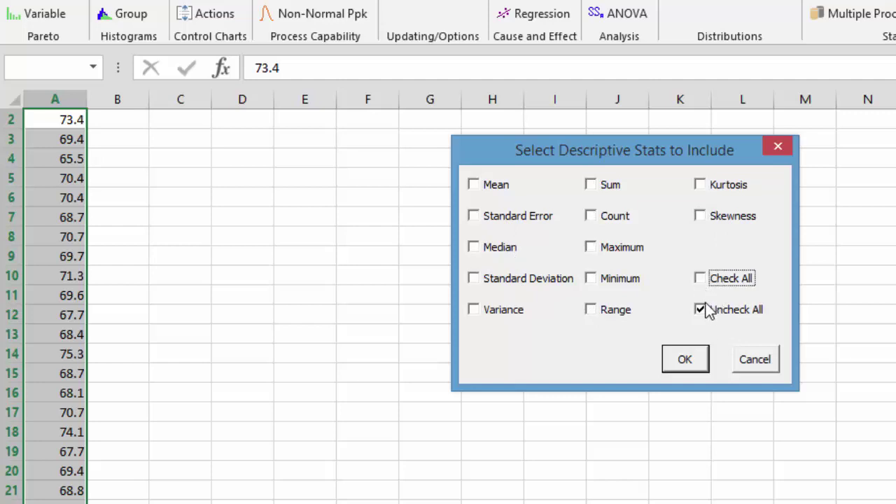
{"action": "left_click", "coordinate": [752, 359]}
{"action": "left_click", "coordinate": [506, 358]}
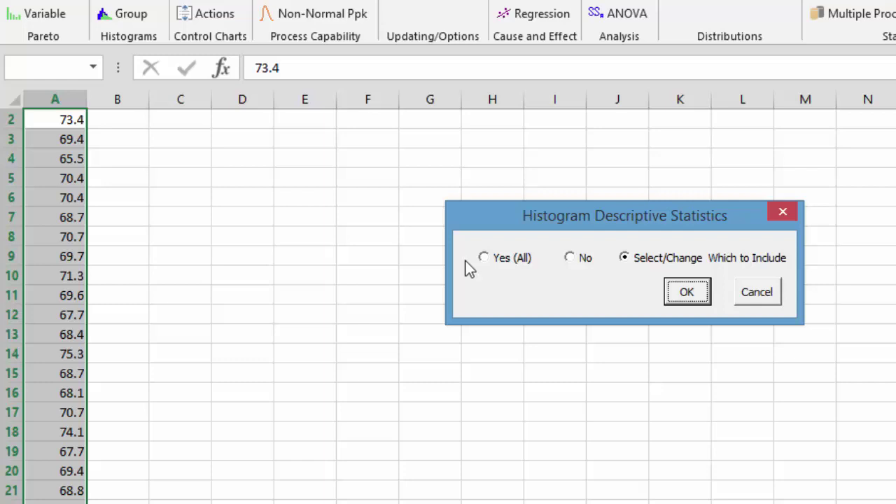
{"action": "left_click", "coordinate": [483, 258]}
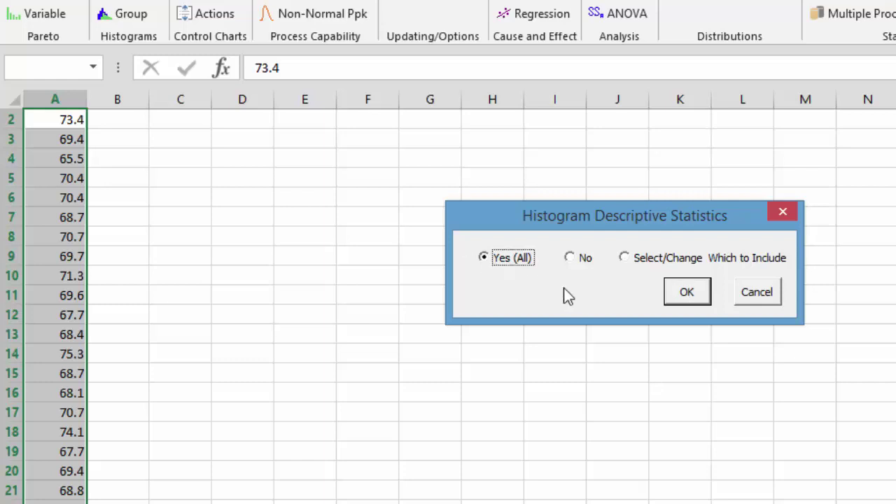
Set the lower spec limit to 65 and fit a Normal distribution curve
{"action": "left_click", "coordinate": [687, 293]}
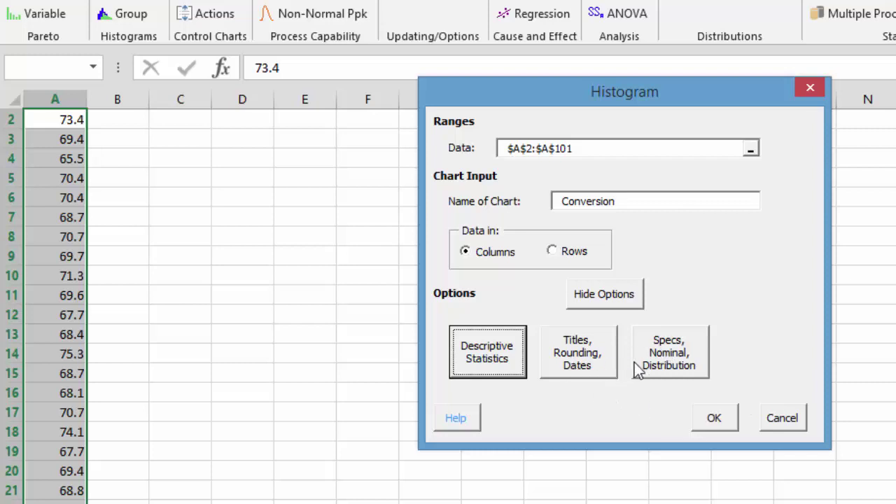
{"action": "left_click", "coordinate": [669, 360]}
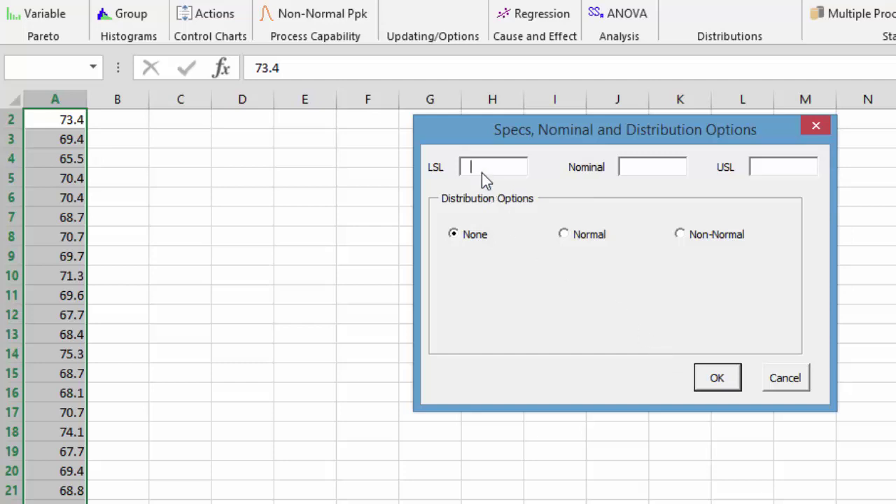
{"action": "type", "text": "65"}
{"action": "left_click", "coordinate": [564, 238]}
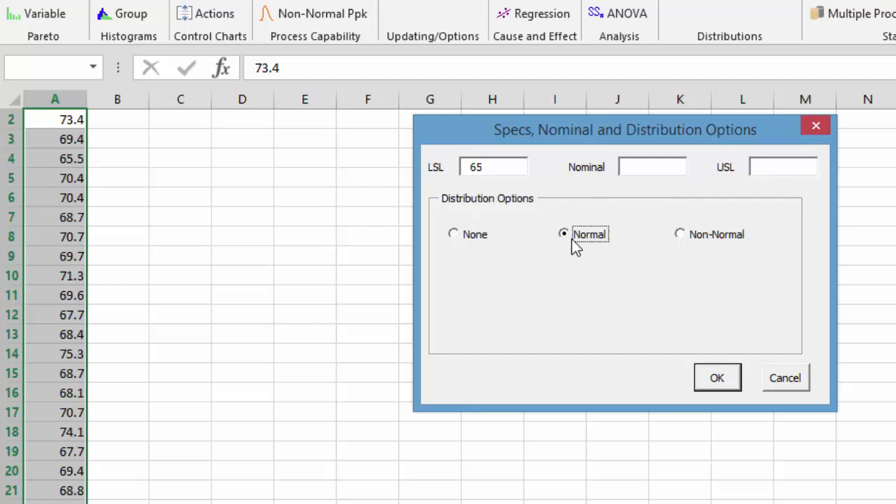
{"action": "left_click", "coordinate": [681, 240]}
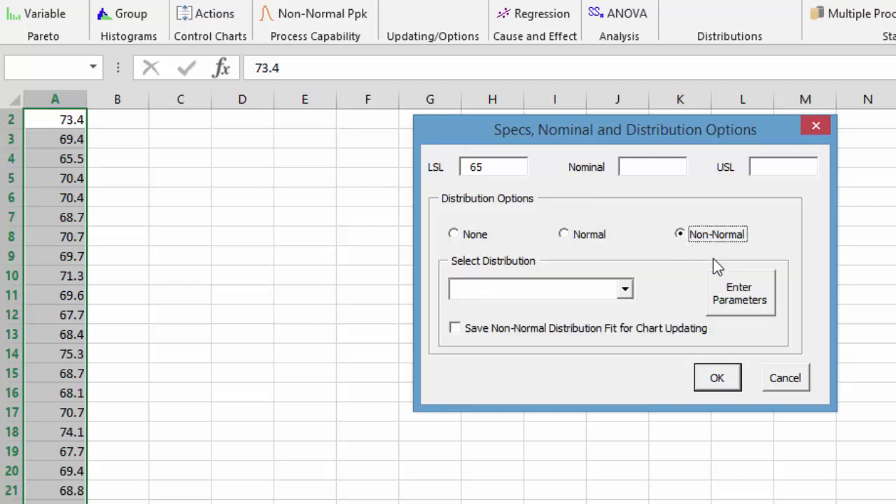
{"action": "left_click", "coordinate": [624, 290]}
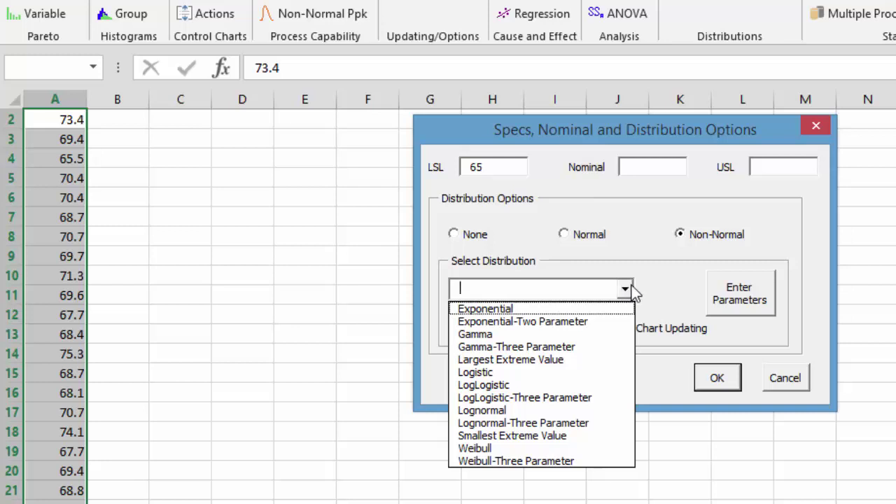
{"action": "left_click", "coordinate": [653, 254]}
{"action": "left_click", "coordinate": [568, 235]}
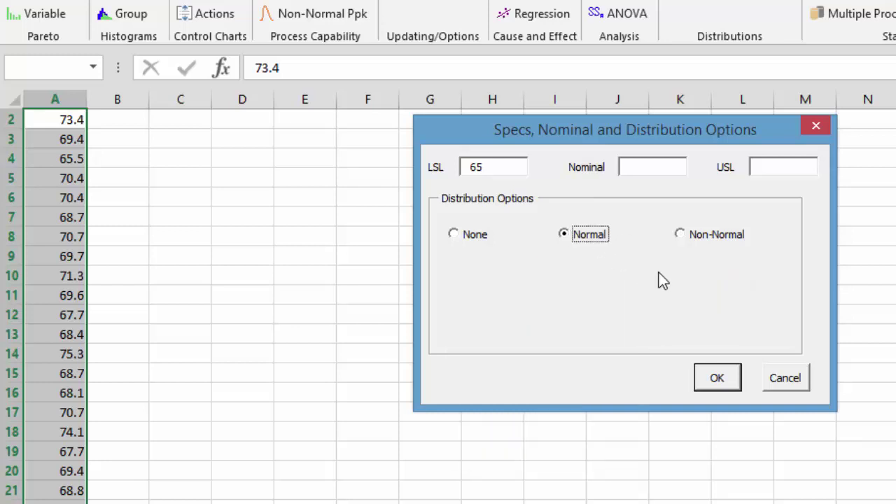
{"action": "left_click", "coordinate": [717, 378]}
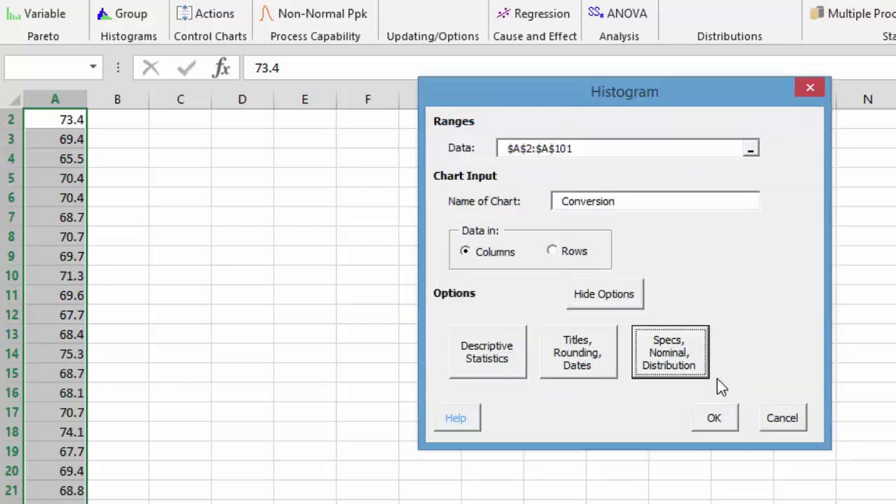
Generate the Conversion histogram on a new sheet and deselect the chart
{"action": "left_click", "coordinate": [711, 420]}
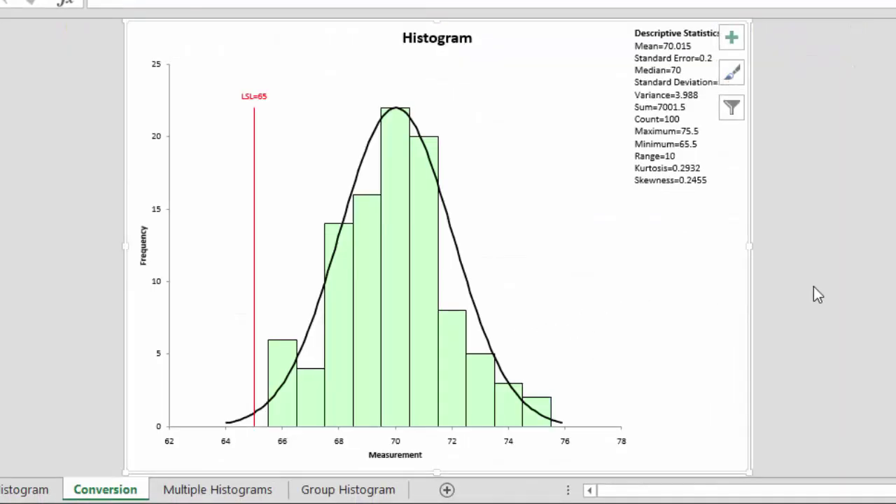
{"action": "key", "text": "Escape"}
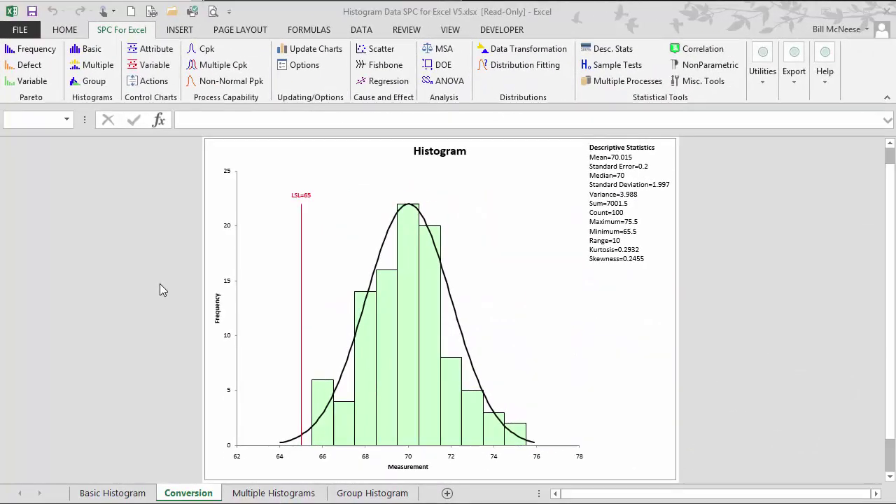
Reopen the Conversion chart's histogram settings with Descriptive Statistics set to Yes (All)
{"action": "left_click", "coordinate": [299, 68]}
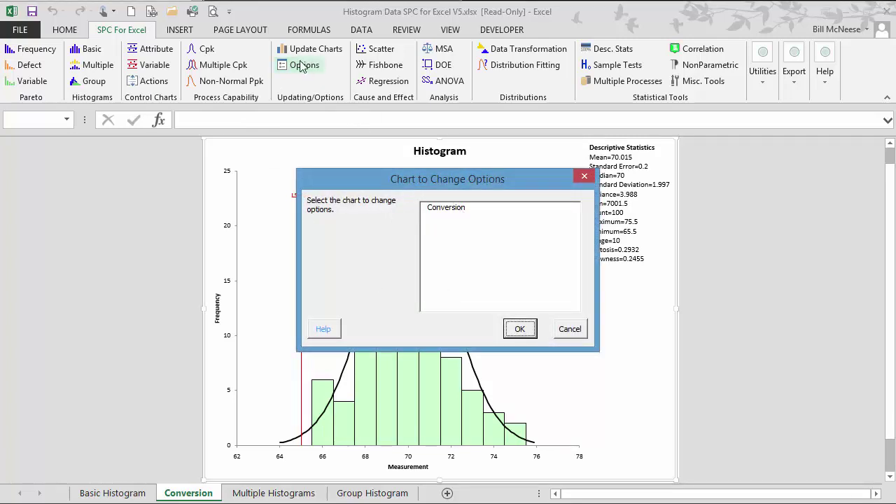
{"action": "left_click", "coordinate": [451, 210]}
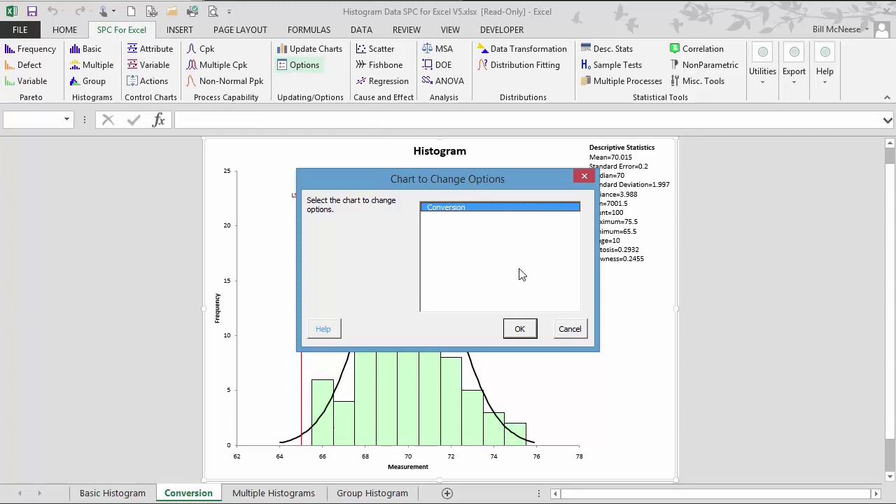
{"action": "left_click", "coordinate": [519, 328]}
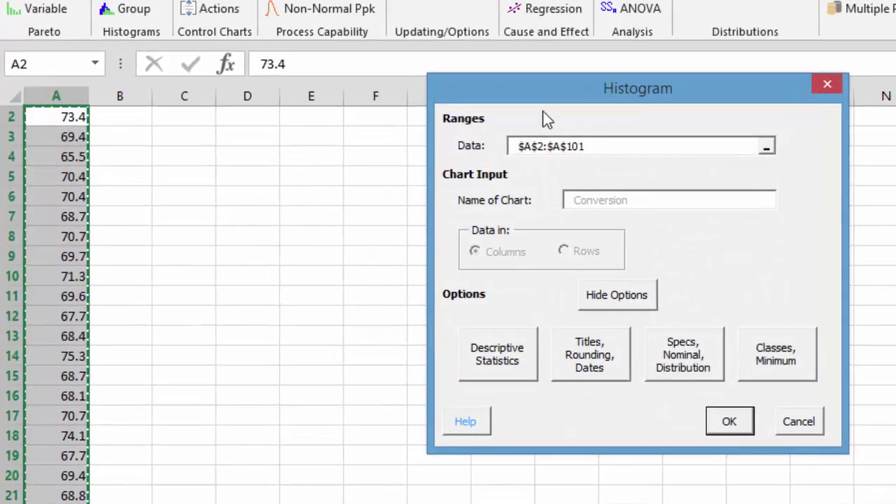
{"action": "left_click_drag", "start_coordinate": [533, 96], "coordinate": [452, 64]}
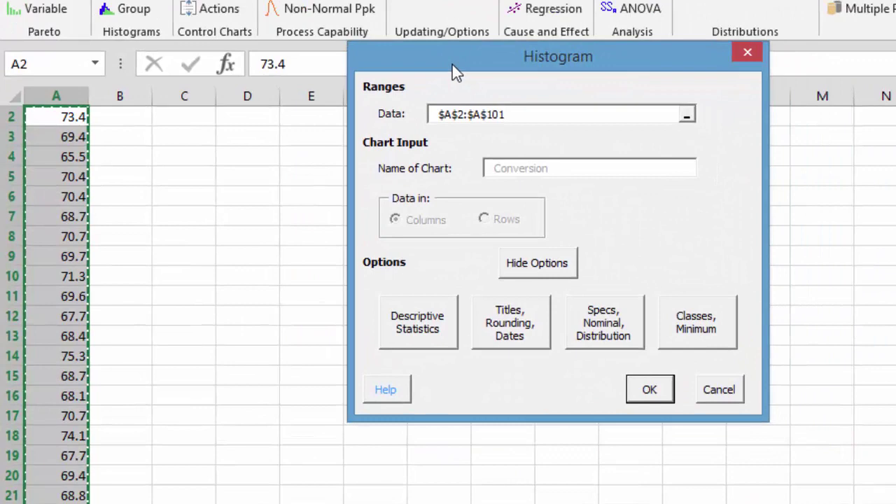
{"action": "left_click", "coordinate": [408, 335]}
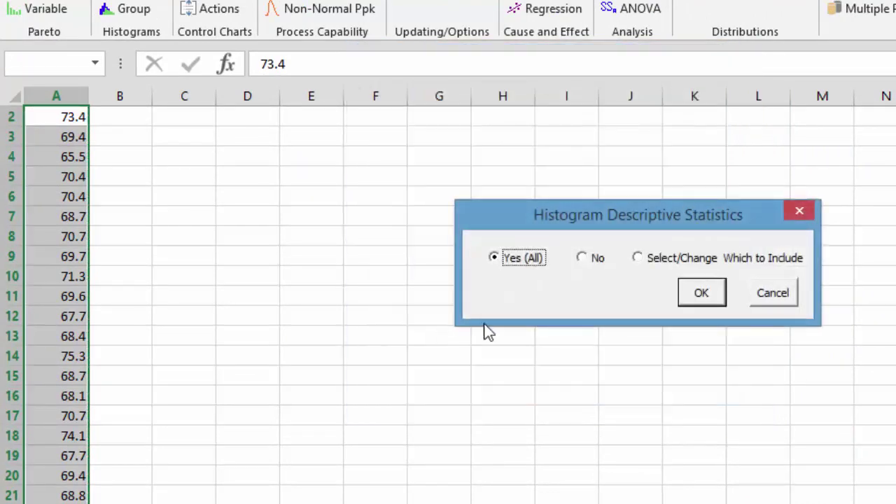
{"action": "left_click", "coordinate": [582, 260]}
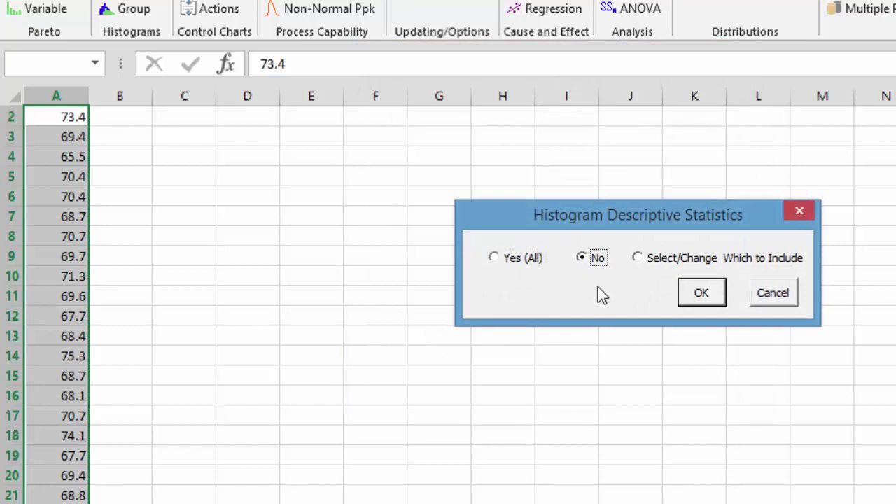
{"action": "left_click", "coordinate": [502, 257]}
{"action": "left_click", "coordinate": [696, 296]}
Set collection dates Jan 2014 to Feb 2014 and regenerate the histogram
{"action": "left_click", "coordinate": [592, 356]}
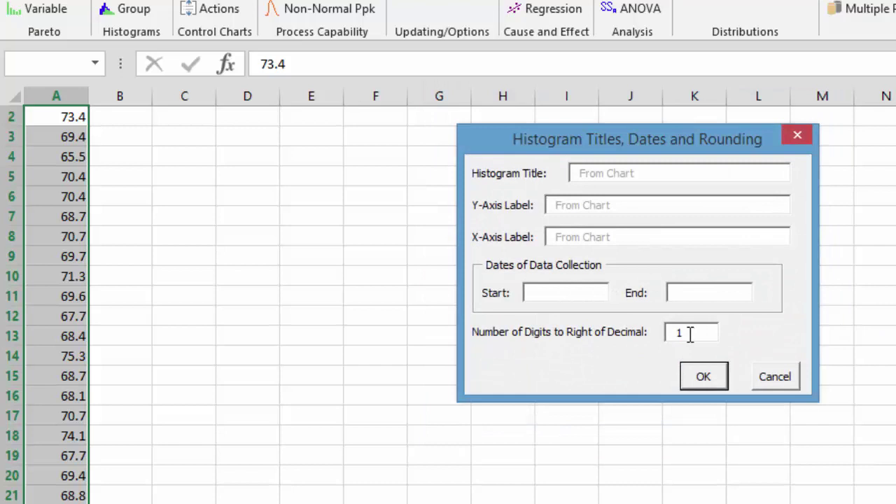
{"action": "left_click_drag", "start_coordinate": [689, 333], "coordinate": [669, 333]}
{"action": "left_click", "coordinate": [569, 294]}
{"action": "type", "text": "Jan 2014"}
{"action": "key", "text": "Tab"}
{"action": "type", "text": "Fe"}
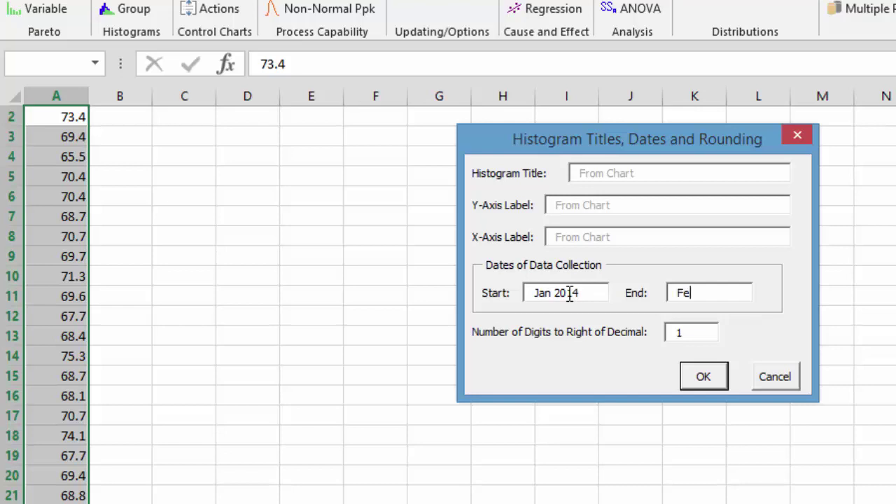
{"action": "type", "text": "b 2014"}
{"action": "left_click", "coordinate": [703, 376]}
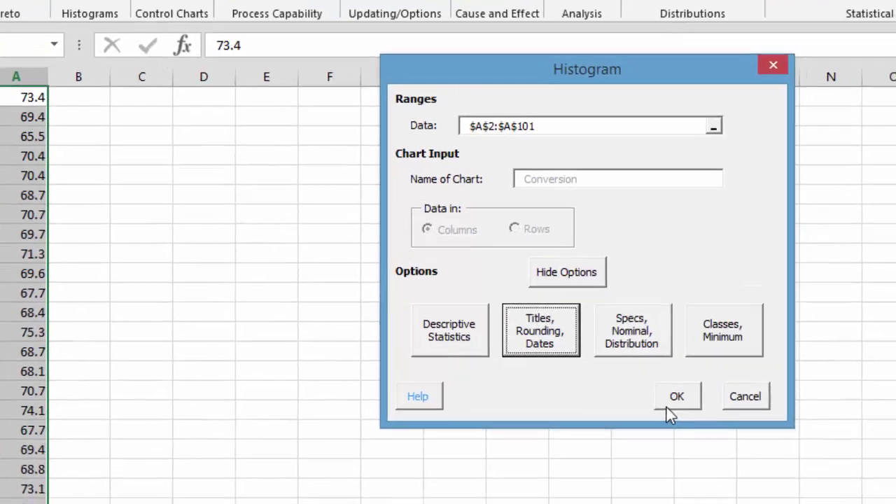
{"action": "left_click", "coordinate": [725, 429]}
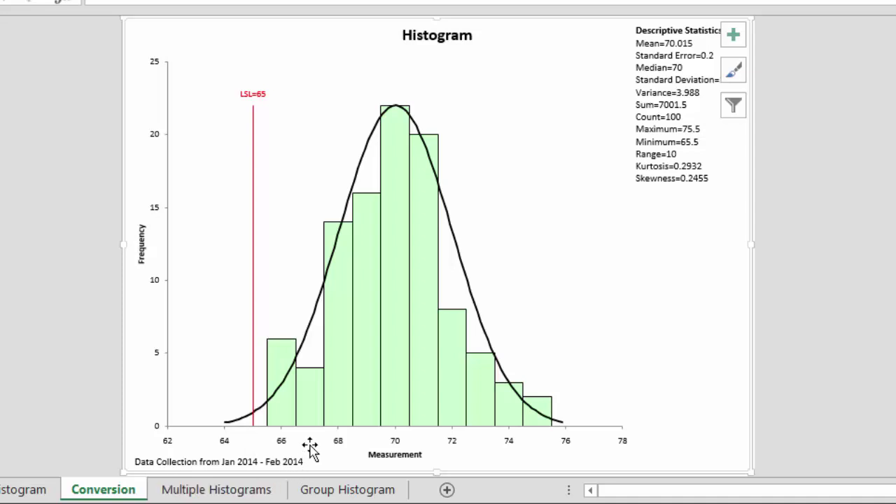
Change the Conversion chart's options to 20 classes and rebuild the histogram
{"action": "left_click", "coordinate": [96, 133]}
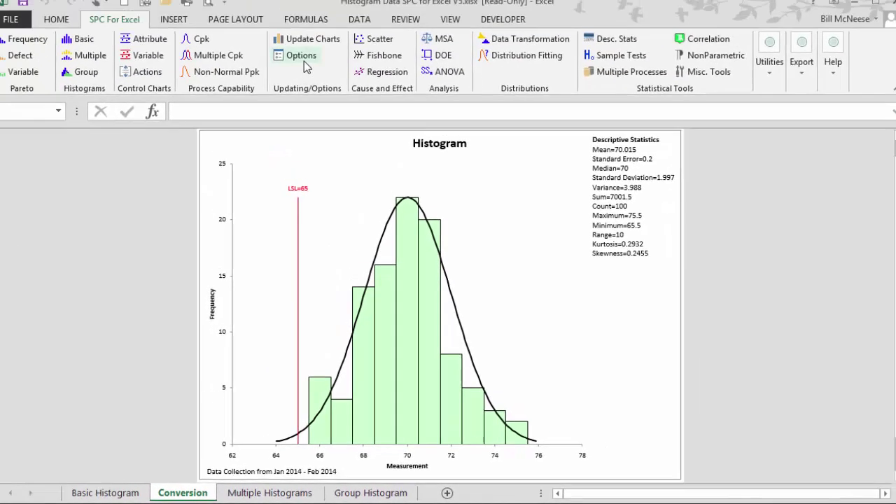
{"action": "left_click", "coordinate": [304, 61]}
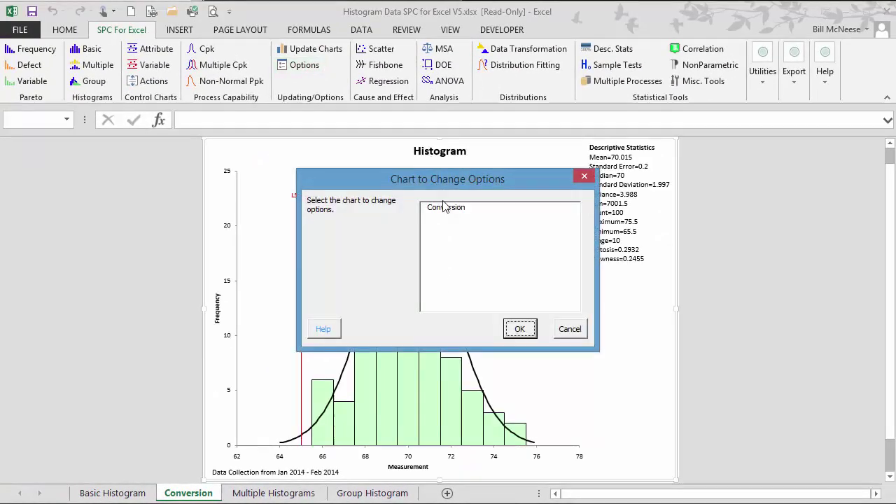
{"action": "left_click", "coordinate": [447, 201]}
{"action": "left_click", "coordinate": [520, 330]}
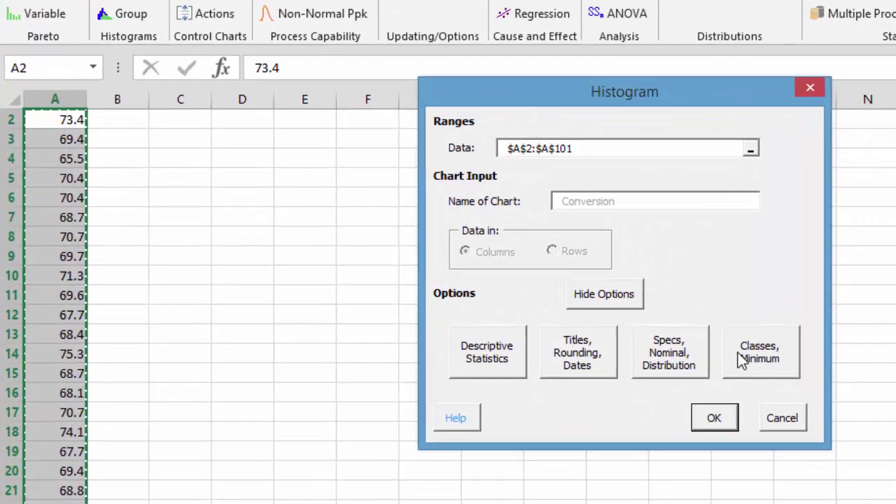
{"action": "left_click", "coordinate": [740, 359]}
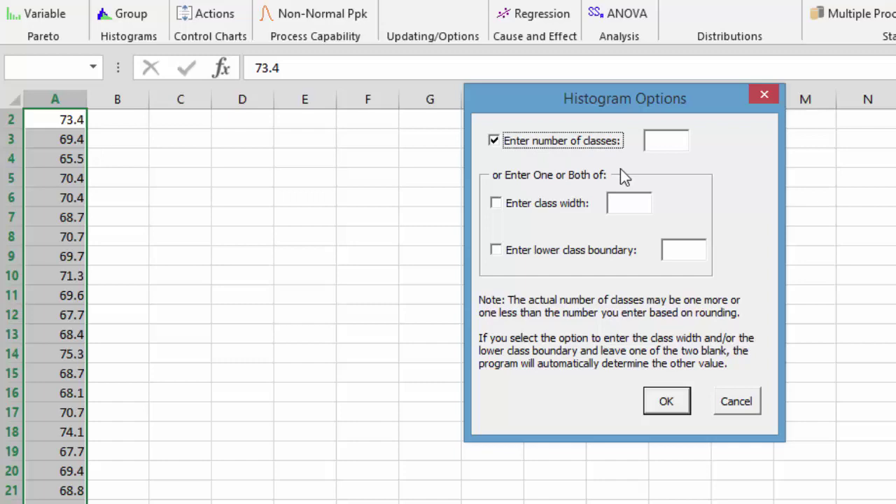
{"action": "left_click", "coordinate": [664, 140]}
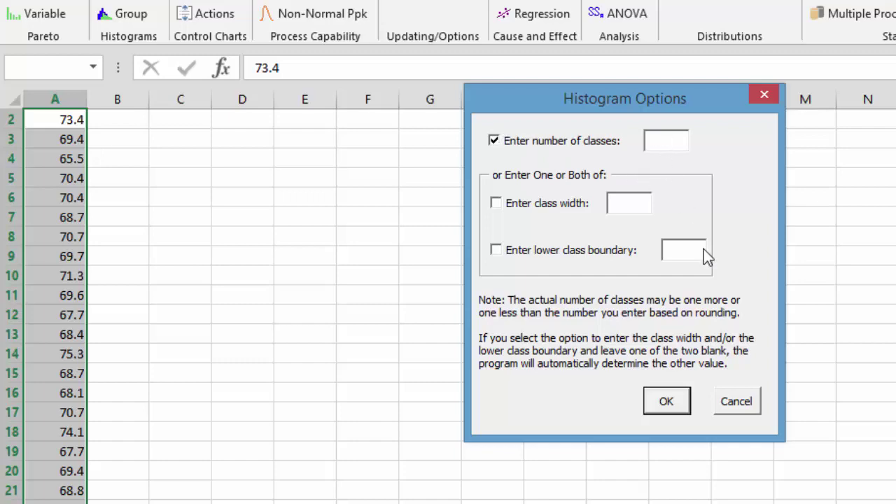
{"action": "type", "text": "20"}
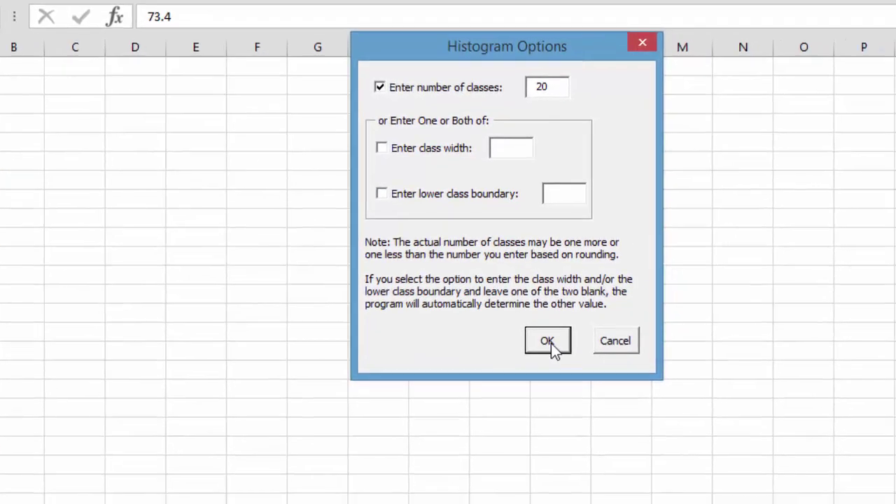
{"action": "left_click", "coordinate": [665, 402]}
{"action": "left_click", "coordinate": [532, 328]}
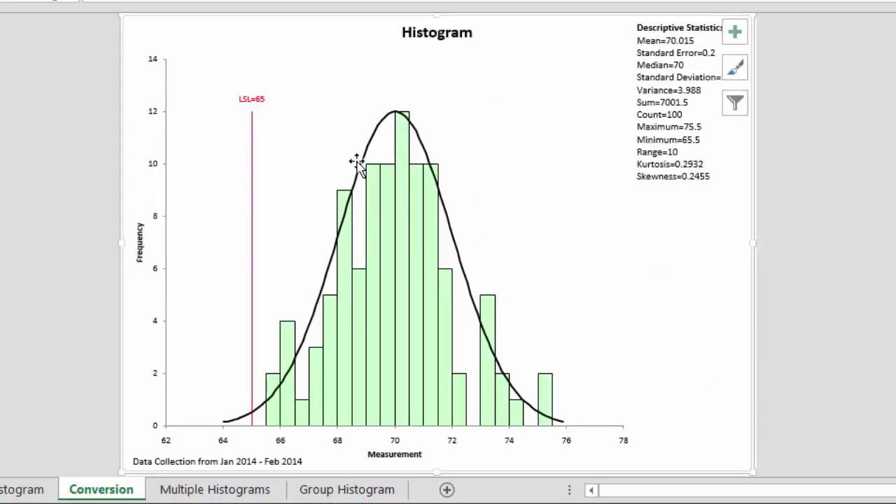
{"action": "left_click", "coordinate": [1, 180]}
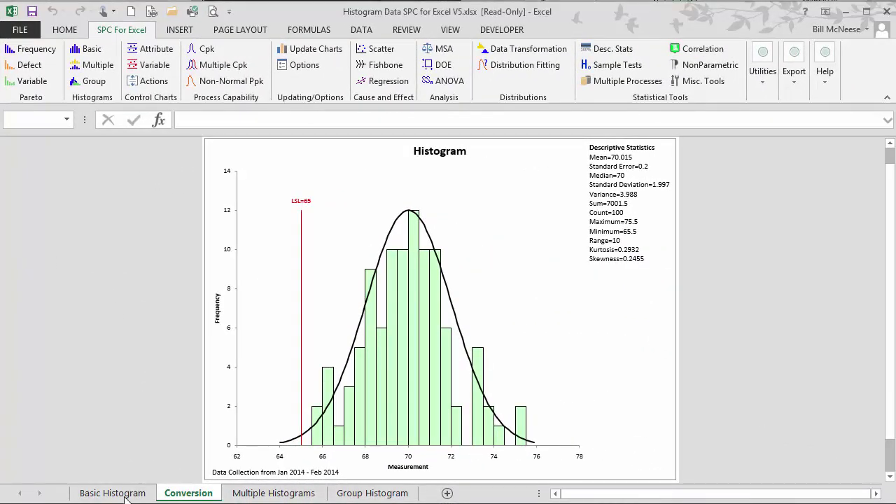
On the Basic Histogram sheet, select A102, the first empty cell below the data
{"action": "left_click", "coordinate": [125, 494]}
{"action": "left_click", "coordinate": [29, 282]}
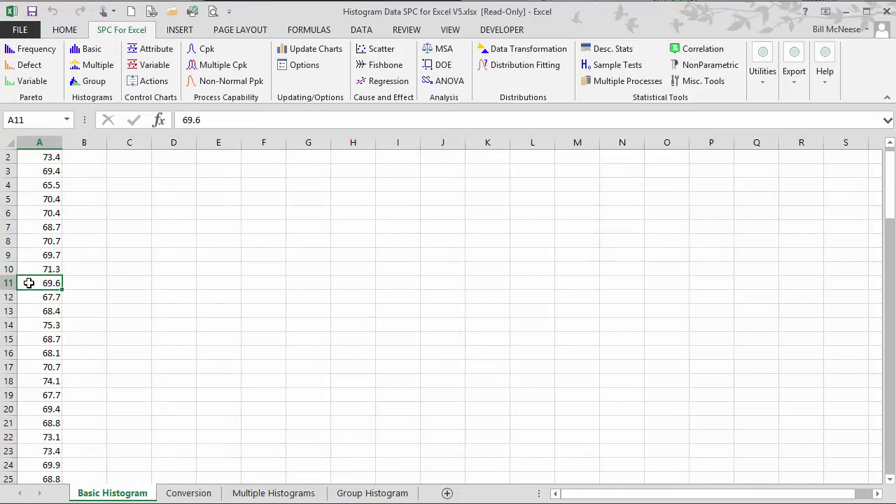
{"action": "key", "text": "Page_Down"}
{"action": "key", "text": "Page_Down"}
{"action": "key", "text": "Page_Down"}
{"action": "key", "text": "Page_Down"}
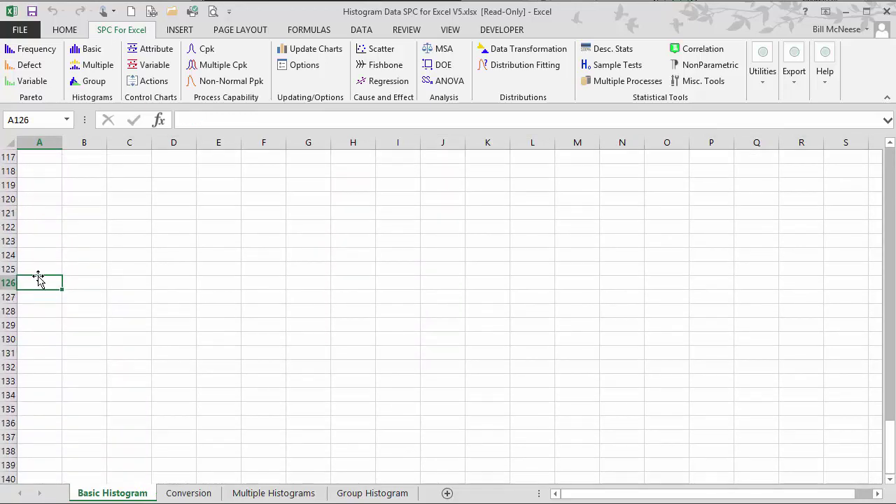
{"action": "scroll", "coordinate": [38, 279], "scroll_direction": "up", "scroll_amount": 8}
{"action": "left_click", "coordinate": [39, 282]}
{"action": "left_click", "coordinate": [40, 268]}
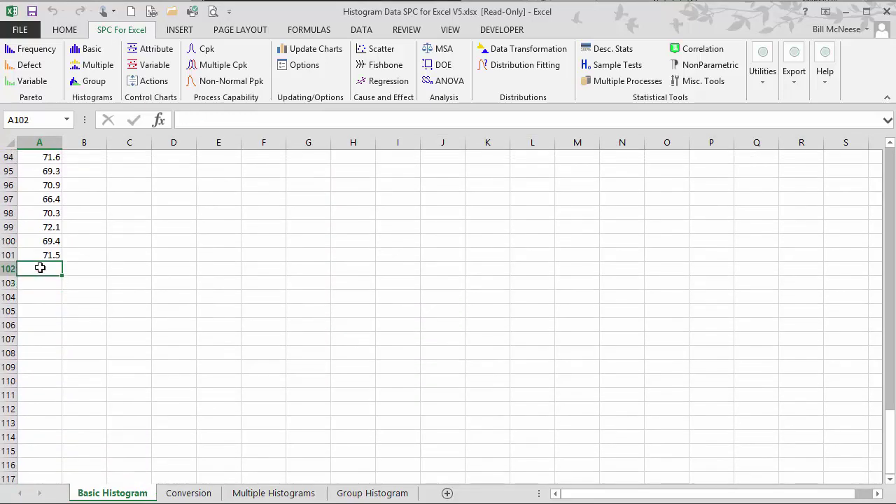
{"action": "type", "text": "80 8"}
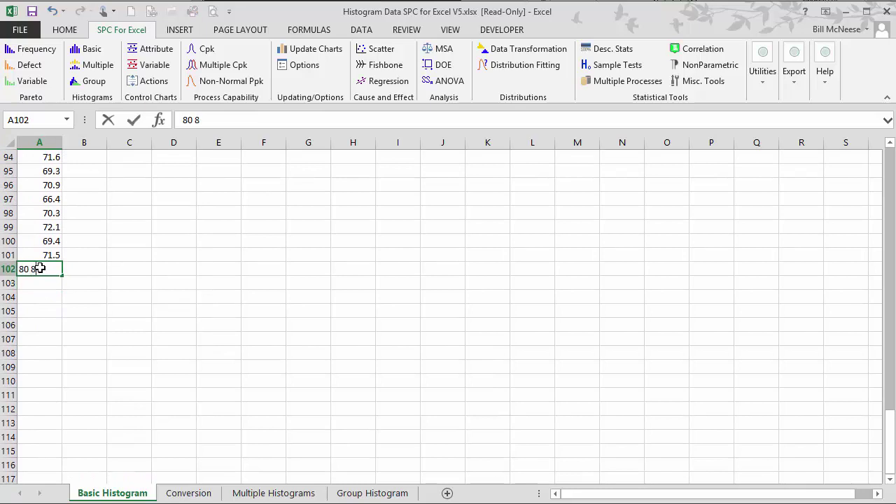
{"action": "type", "text": "2 84 85 82"}
{"action": "key", "text": "BackSpace"}
{"action": "key", "text": "BackSpace"}
{"action": "key", "text": "BackSpace"}
{"action": "key", "text": "BackSpace"}
{"action": "key", "text": "BackSpace"}
{"action": "key", "text": "BackSpace"}
{"action": "key", "text": "BackSpace"}
{"action": "key", "text": "BackSpace"}
{"action": "key", "text": "BackSpace"}
{"action": "key", "text": "BackSpace"}
{"action": "key", "text": "BackSpace"}
{"action": "key", "text": "BackSpace"}
{"action": "key", "text": "BackSpace"}
{"action": "key", "text": "BackSpace"}
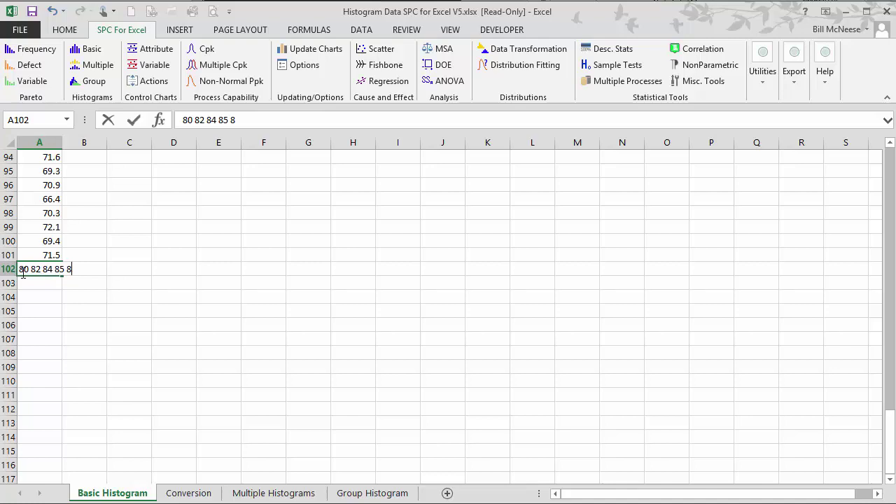
Enter 80, 82, 84, 85 and 82 down A102:A106
{"action": "type", "text": "80"}
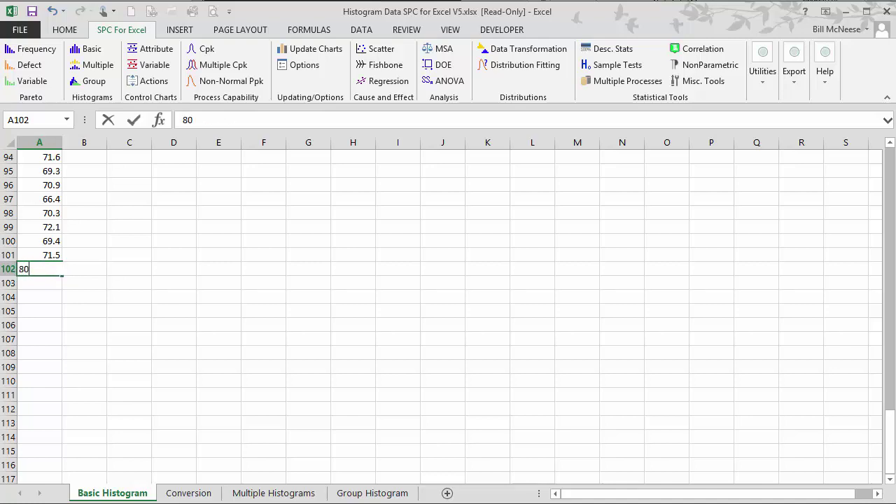
{"action": "key", "text": "Return"}
{"action": "type", "text": "82"}
{"action": "key", "text": "Return"}
{"action": "type", "text": "84"}
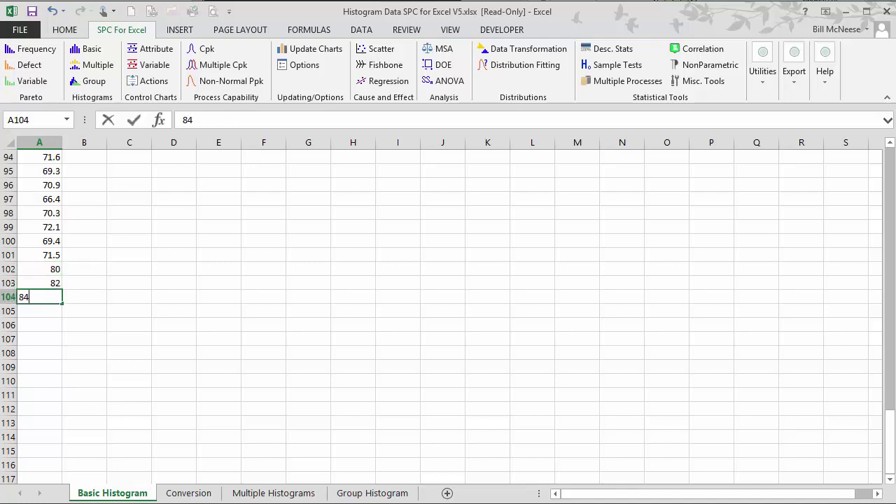
{"action": "key", "text": "Return"}
{"action": "type", "text": "85"}
{"action": "key", "text": "Return"}
{"action": "type", "text": "82"}
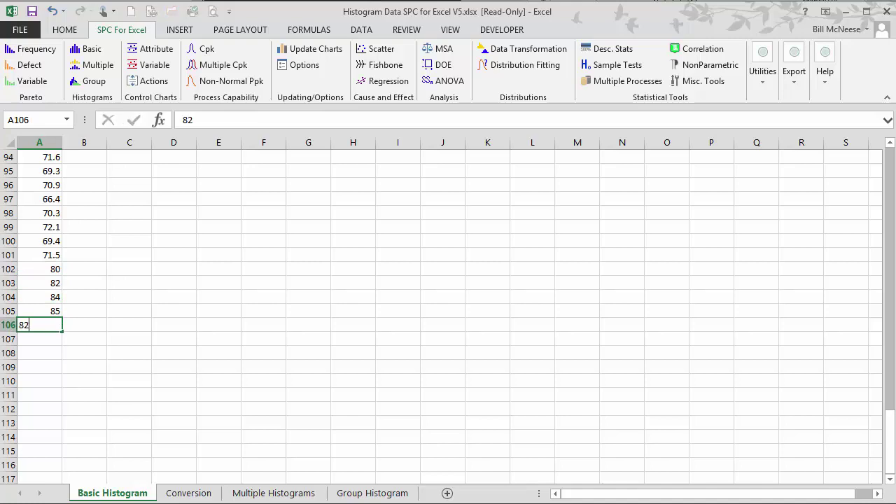
{"action": "key", "text": "Return"}
Update the Conversion chart with the new data, keeping the Jan 2014 – Feb 2014 dates
{"action": "left_click", "coordinate": [300, 52]}
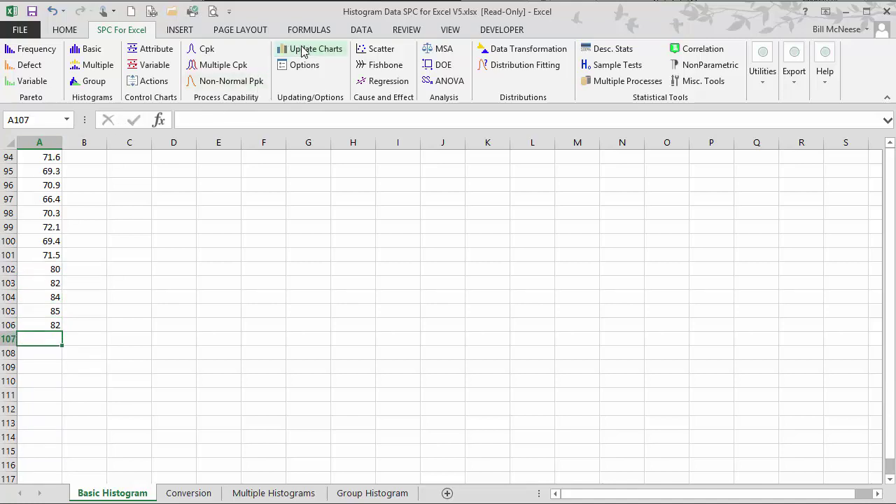
{"action": "left_click", "coordinate": [465, 209]}
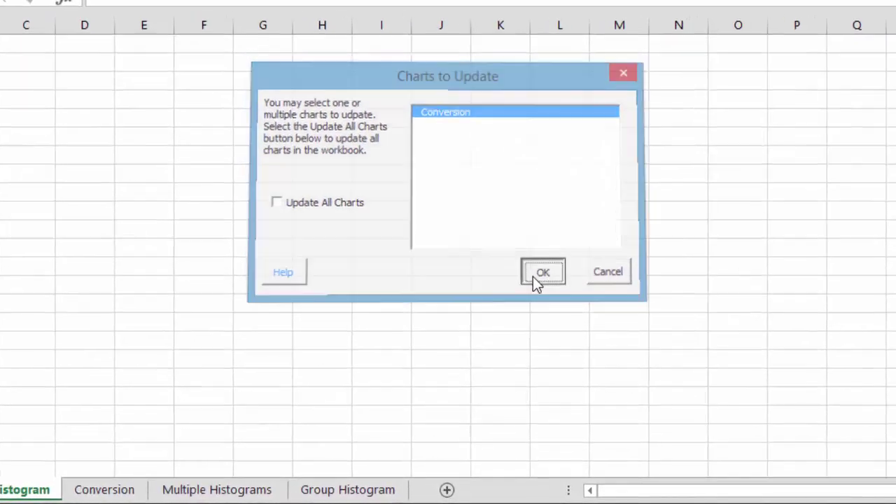
{"action": "left_click", "coordinate": [518, 330]}
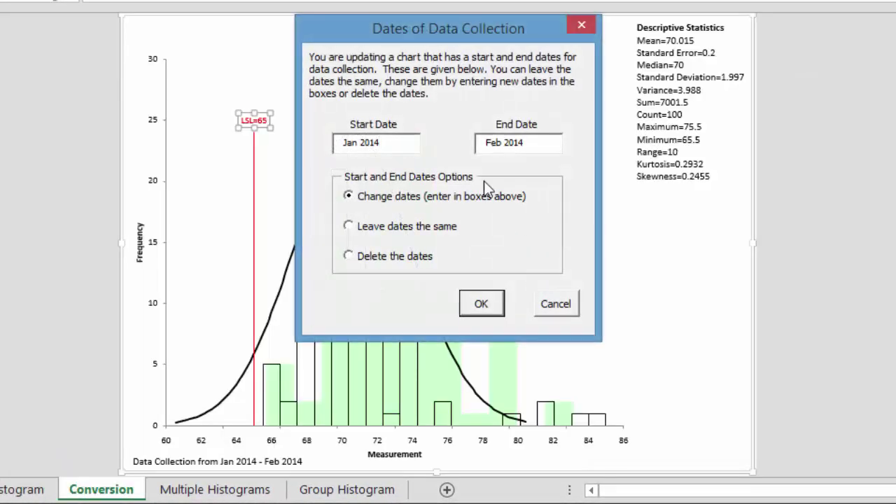
{"action": "left_click", "coordinate": [395, 146]}
{"action": "left_click", "coordinate": [408, 226]}
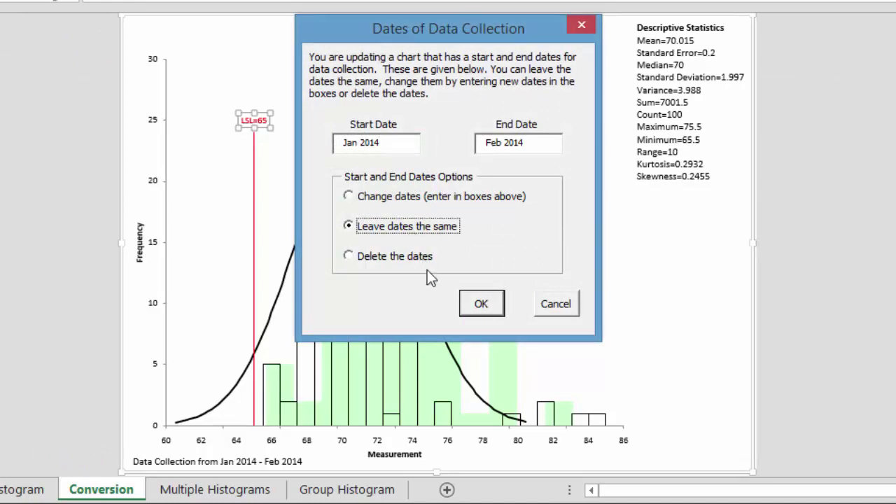
{"action": "left_click", "coordinate": [480, 304]}
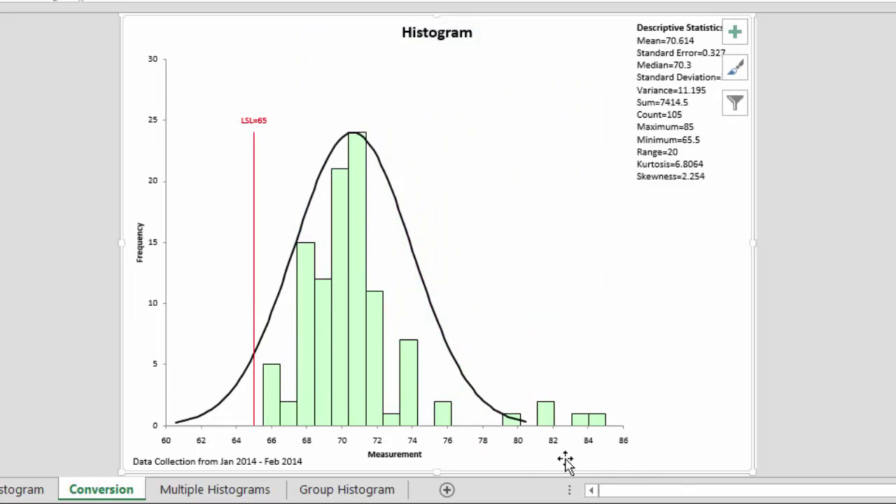
{"action": "left_click", "coordinate": [44, 117]}
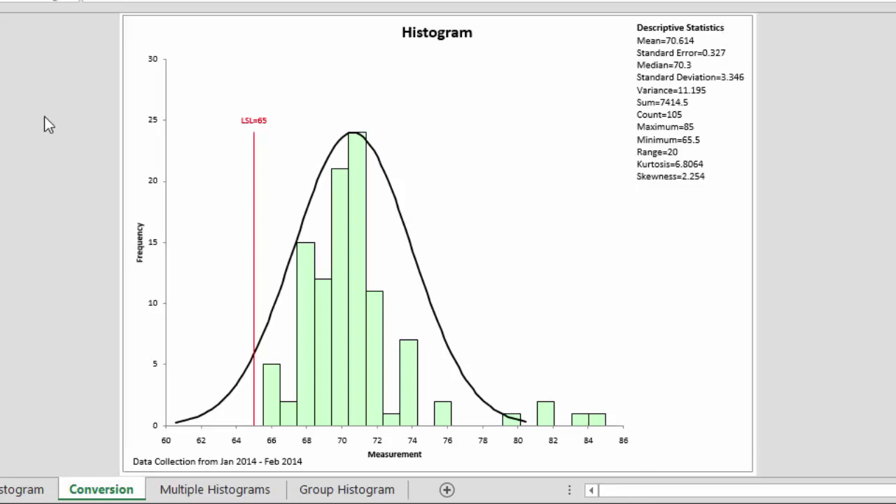